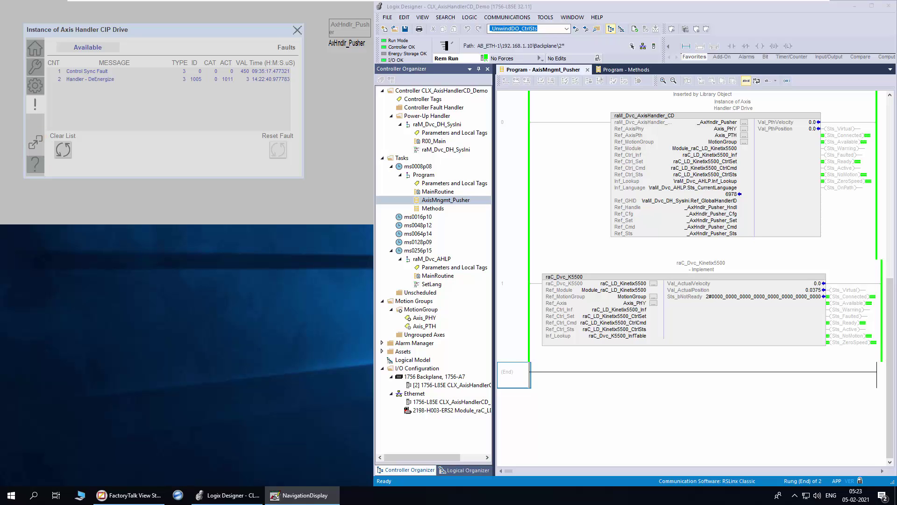
Open and close the Kinetix 5500 drive faceplate, then view the Help icon legend.
{"action": "left_click", "coordinate": [38, 150]}
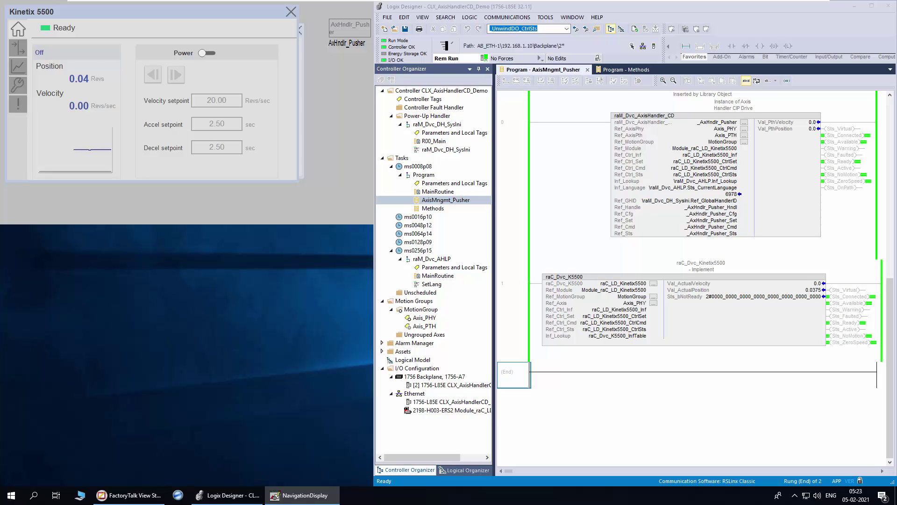
{"action": "left_click", "coordinate": [290, 12]}
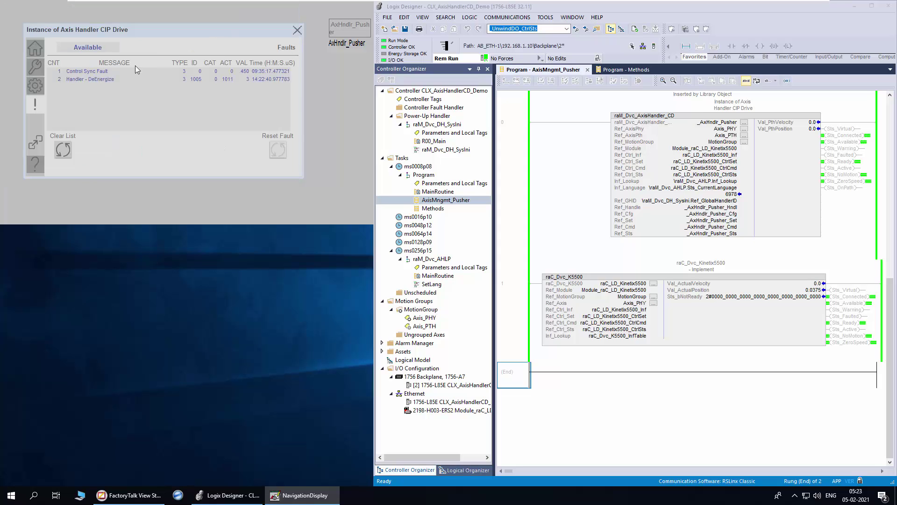
{"action": "left_click", "coordinate": [35, 165]}
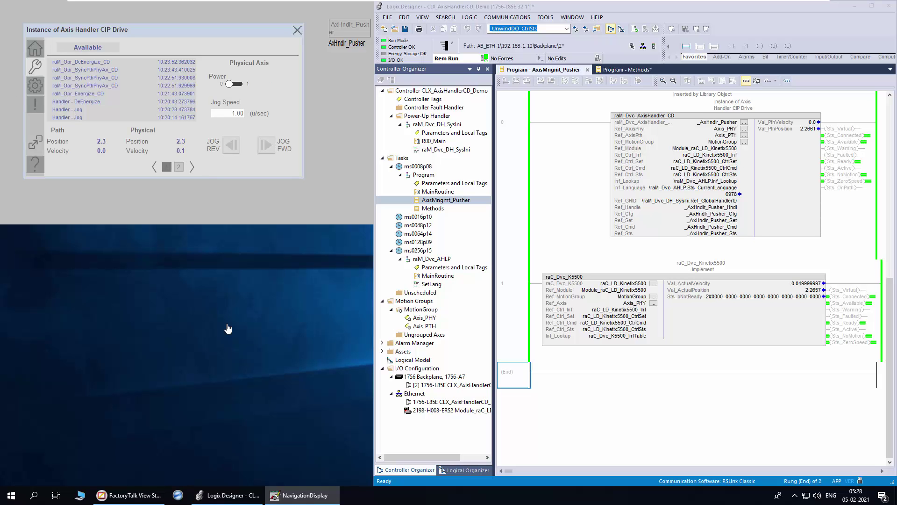
Switch Power to 1, jog the physical axis forward and in reverse, then switch Power to 0.
{"action": "left_click", "coordinate": [244, 86]}
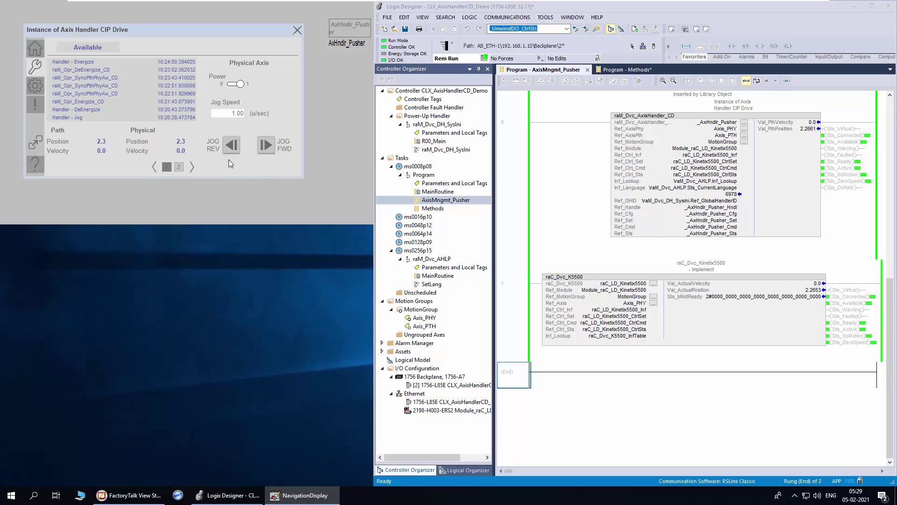
{"action": "left_click", "coordinate": [267, 145]}
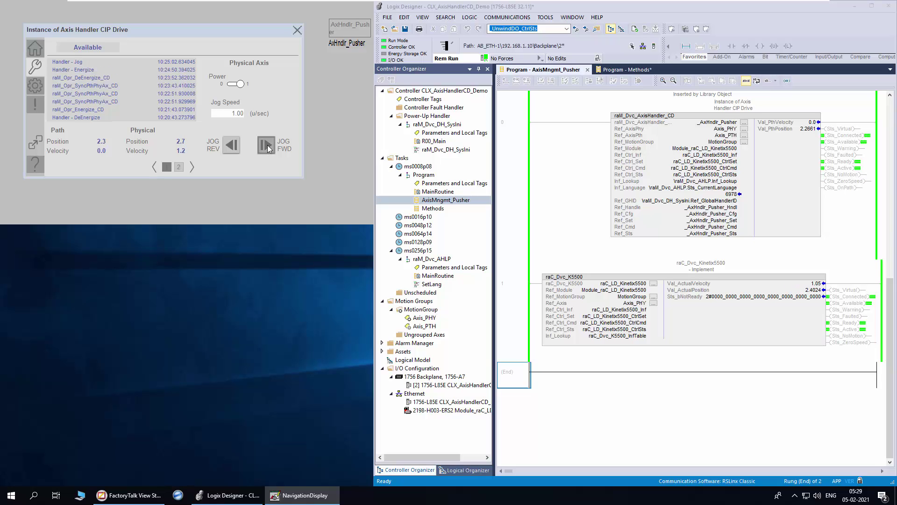
{"action": "left_click_drag", "start_coordinate": [267, 145], "coordinate": [270, 170]}
{"action": "left_click_drag", "start_coordinate": [233, 150], "coordinate": [234, 150]}
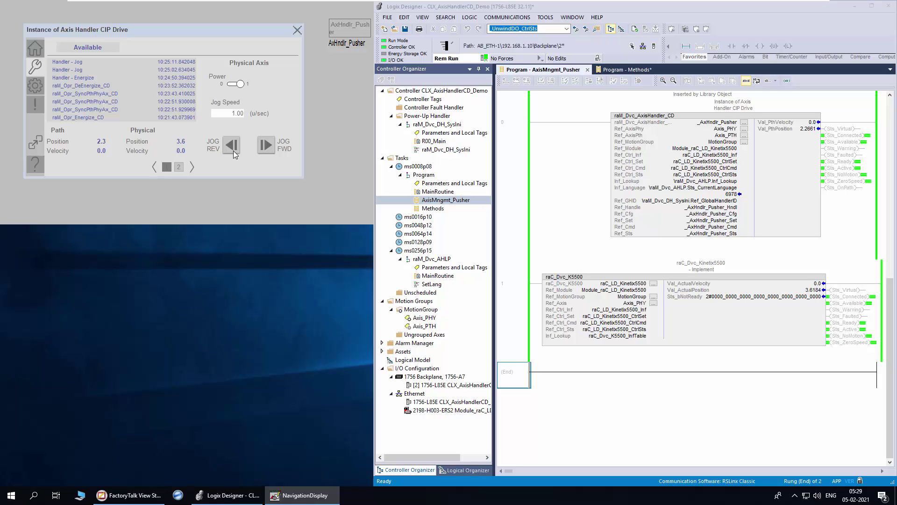
{"action": "left_click", "coordinate": [227, 84]}
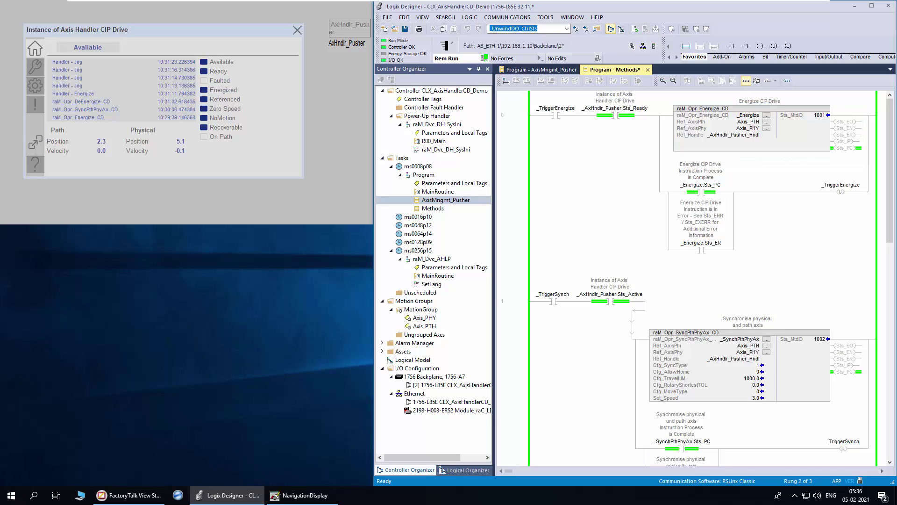
Toggle the _TriggerEnergize and _TriggerSynch bits in the Methods routine.
{"action": "right_click", "coordinate": [555, 119]}
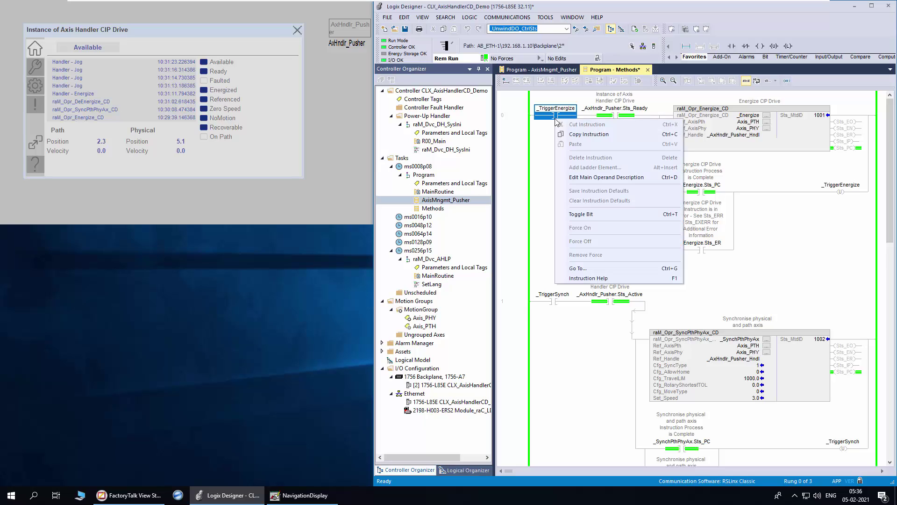
{"action": "left_click", "coordinate": [559, 214]}
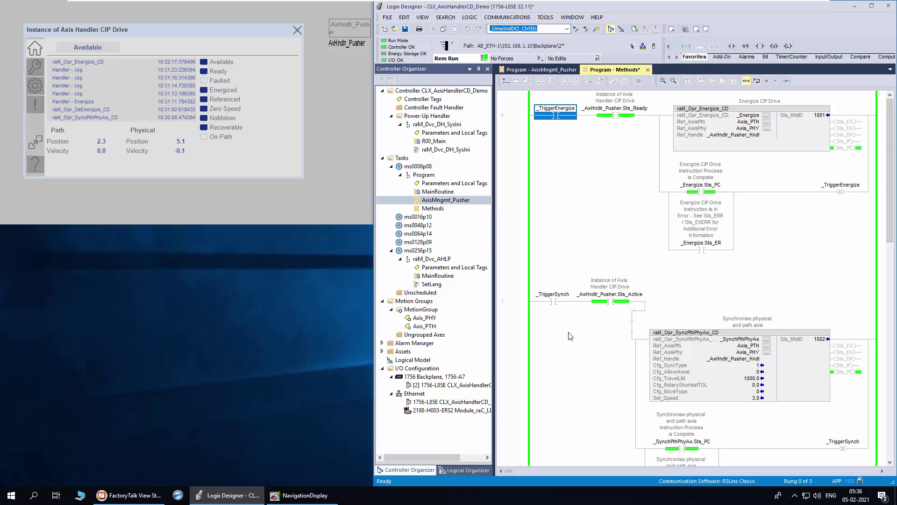
{"action": "right_click", "coordinate": [558, 303]}
{"action": "left_click", "coordinate": [579, 398]}
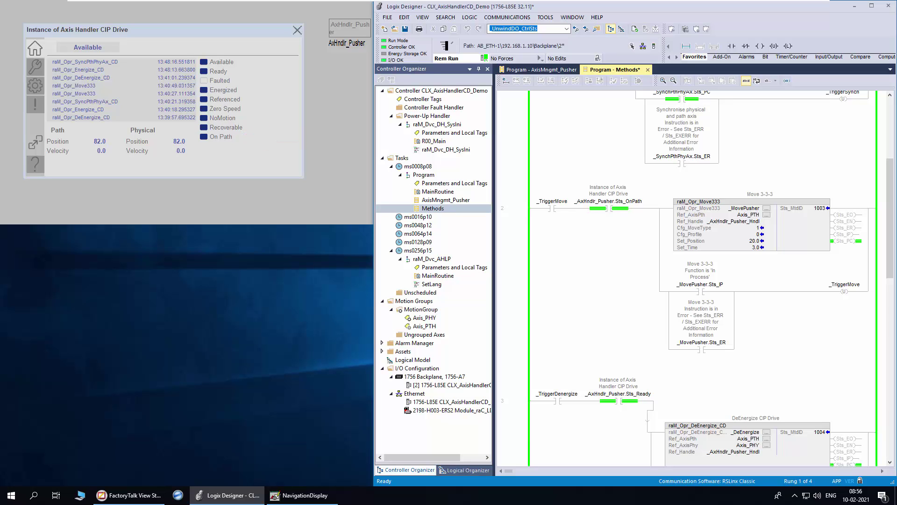
Toggle _TriggerMove to run Move 3-3-3, then select _TriggerDenergize on rung 3.
{"action": "left_click", "coordinate": [553, 209]}
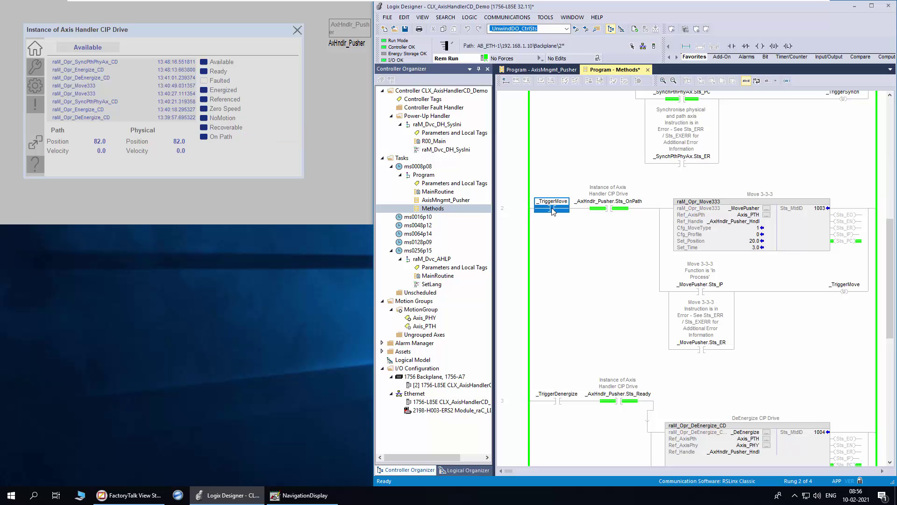
{"action": "key", "text": "ctrl+t"}
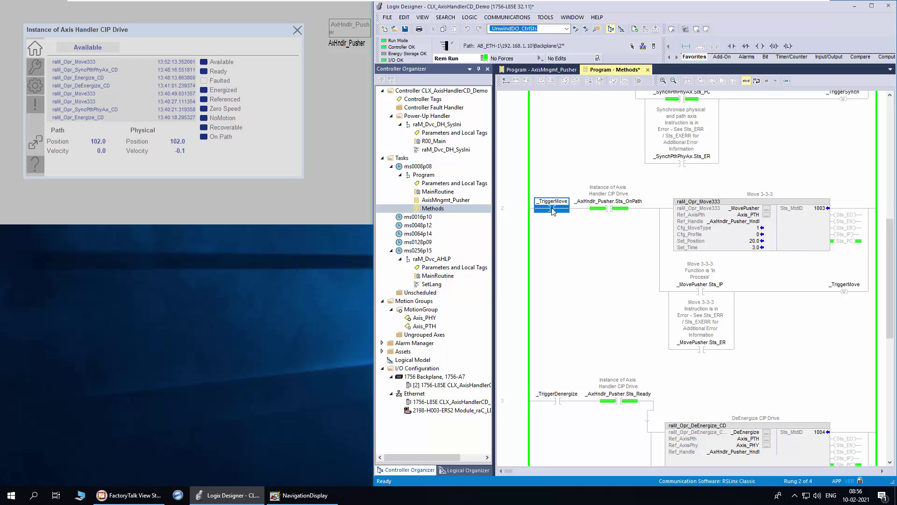
{"action": "key", "text": "Down"}
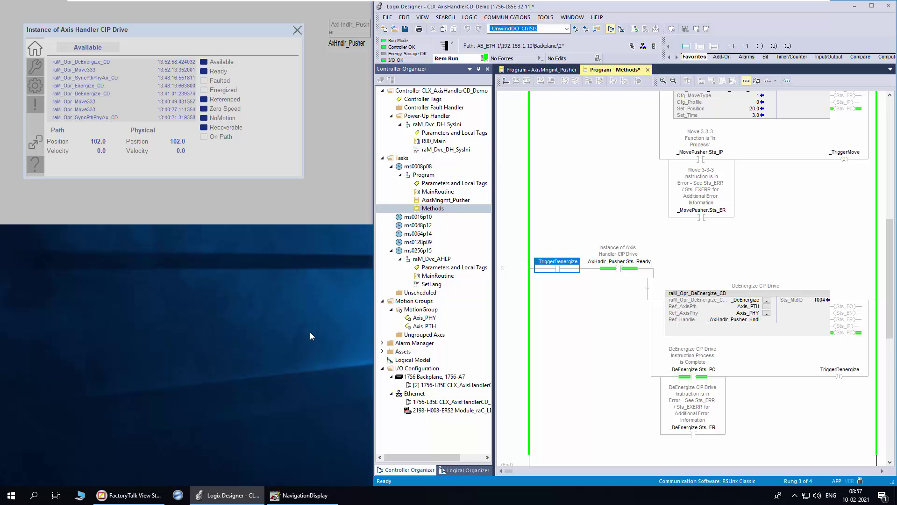
Select Virtual operation on the faceplate's settings page, then return to the Home tab.
{"action": "left_click", "coordinate": [43, 86]}
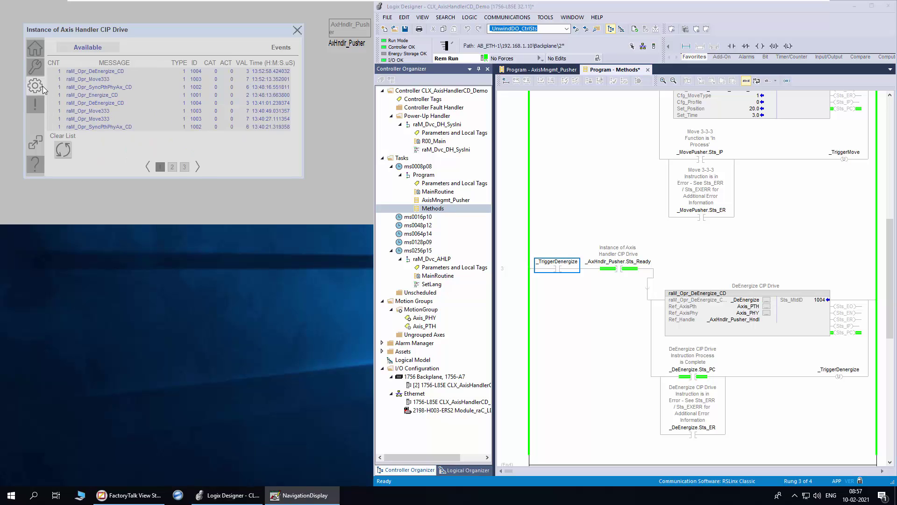
{"action": "left_click", "coordinate": [198, 167]}
{"action": "left_click", "coordinate": [257, 88]}
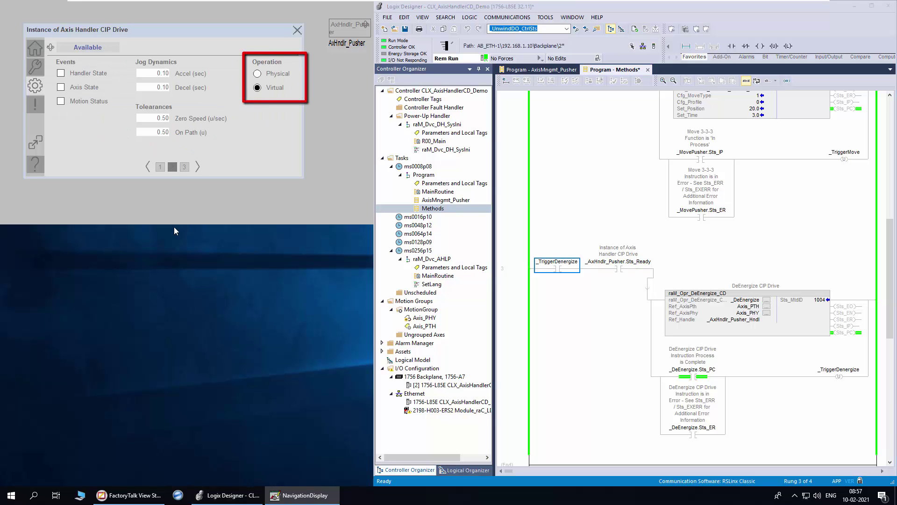
{"action": "left_click", "coordinate": [30, 49]}
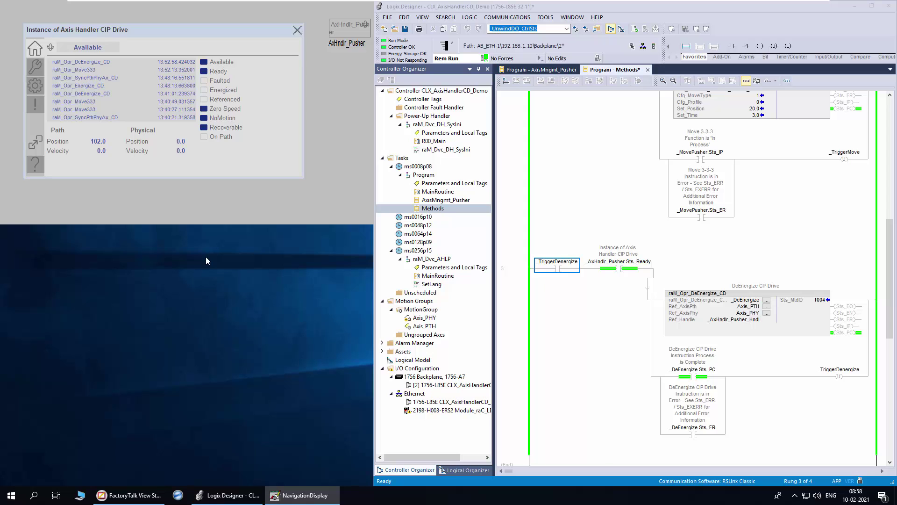
Toggle _TriggerEnergize on rung 0, then _TriggerMove on rung 2 to run Move 3-3-3.
{"action": "scroll", "coordinate": [557, 140], "scroll_direction": "up", "scroll_amount": 10}
{"action": "left_click", "coordinate": [555, 112]}
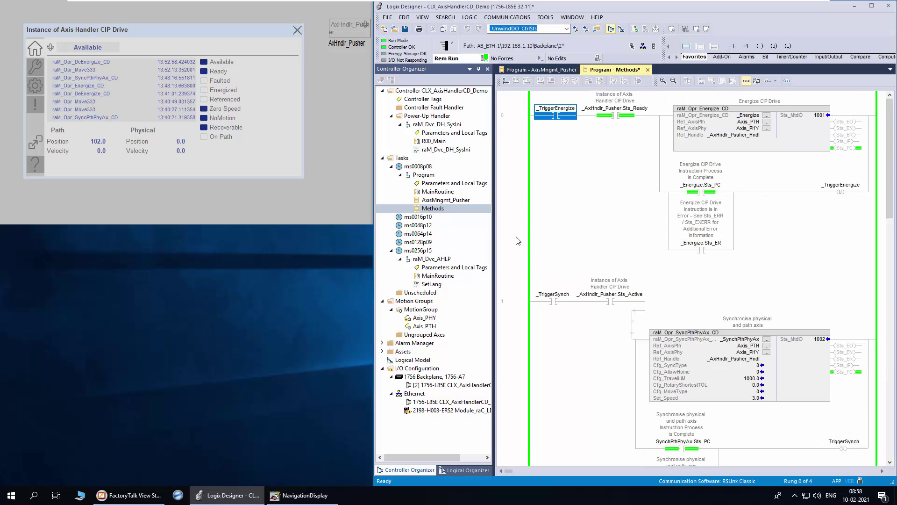
{"action": "key", "text": "ctrl+t"}
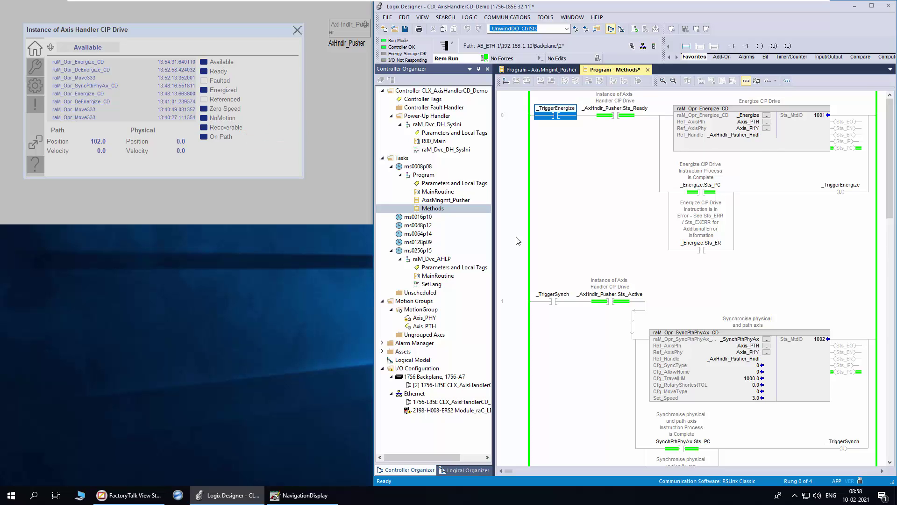
{"action": "scroll", "coordinate": [518, 241], "scroll_direction": "down", "scroll_amount": 5}
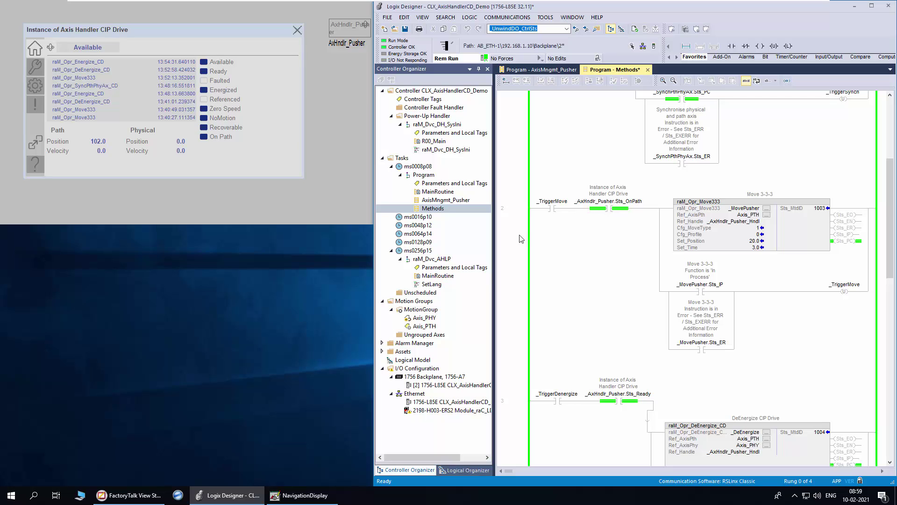
{"action": "left_click", "coordinate": [550, 206]}
{"action": "key", "text": "ctrl+t"}
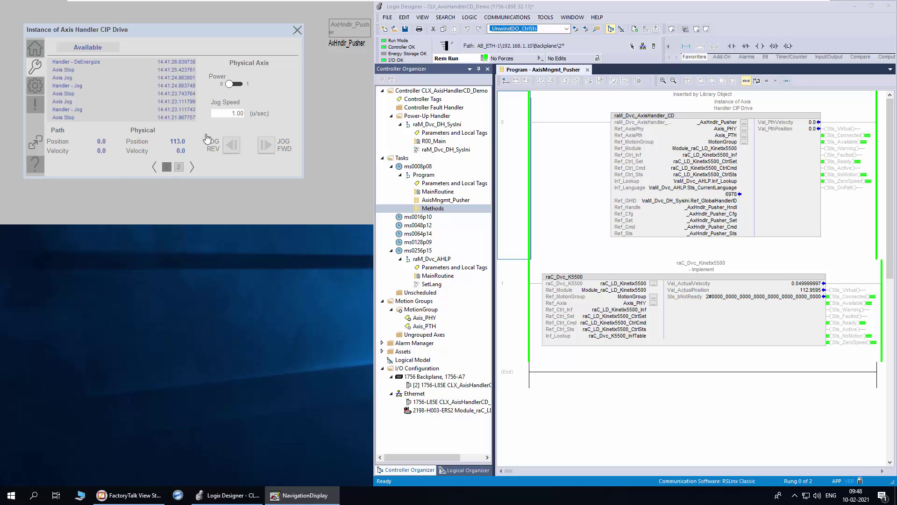
Energize the axis, jog it back to about 112.9, then show the Language Selection page.
{"action": "left_click", "coordinate": [244, 86]}
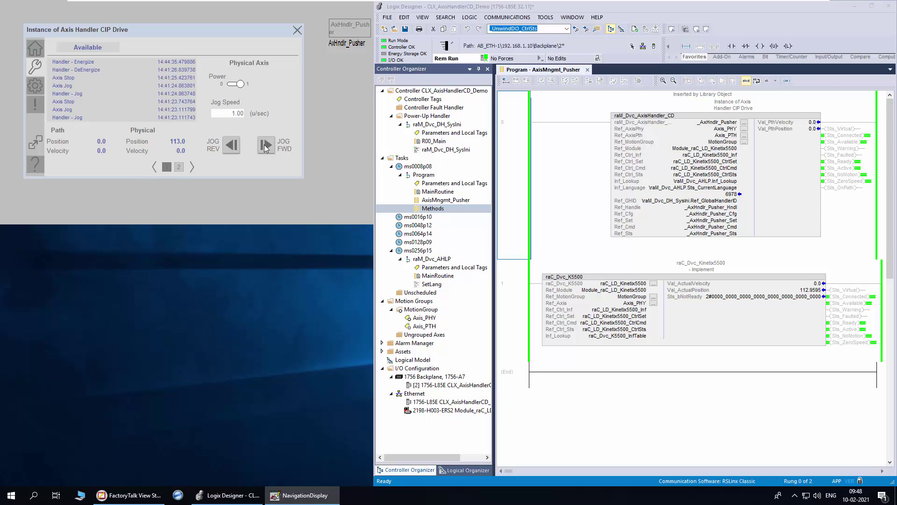
{"action": "left_click", "coordinate": [265, 148]}
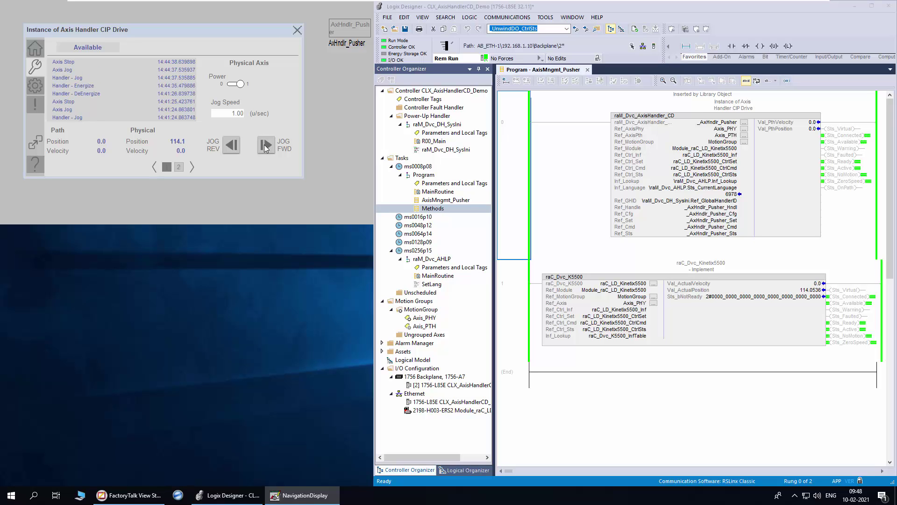
{"action": "left_click", "coordinate": [236, 148]}
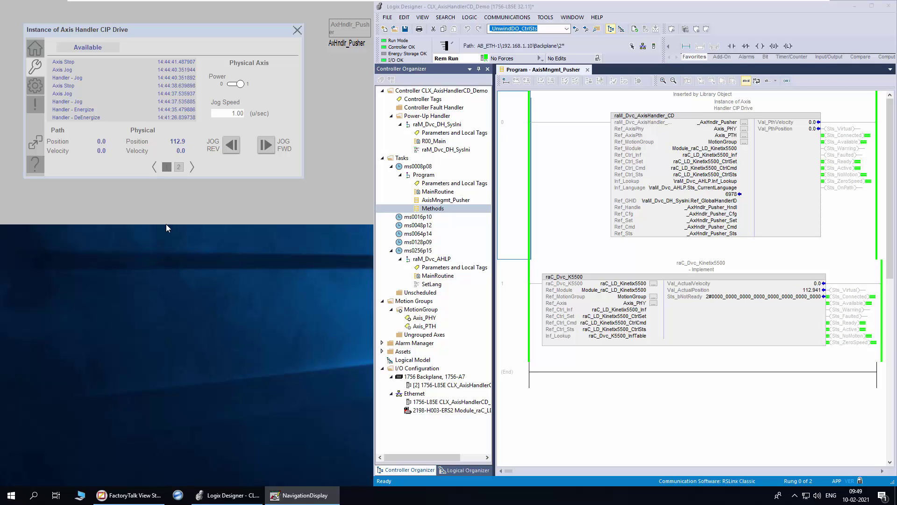
{"action": "left_click", "coordinate": [179, 167]}
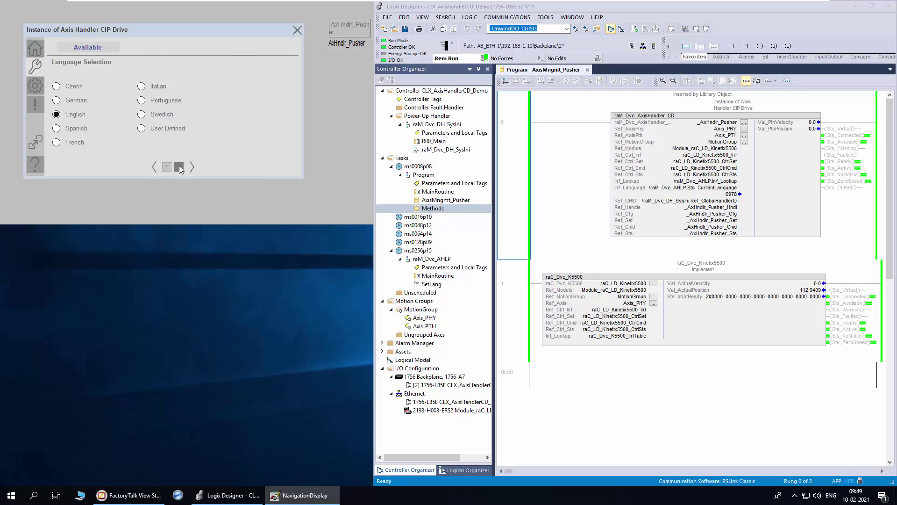
Set the faceplate language to Czech, return to page 1, and jog forward to about 114.7.
{"action": "left_click", "coordinate": [55, 87]}
{"action": "left_click", "coordinate": [167, 166]}
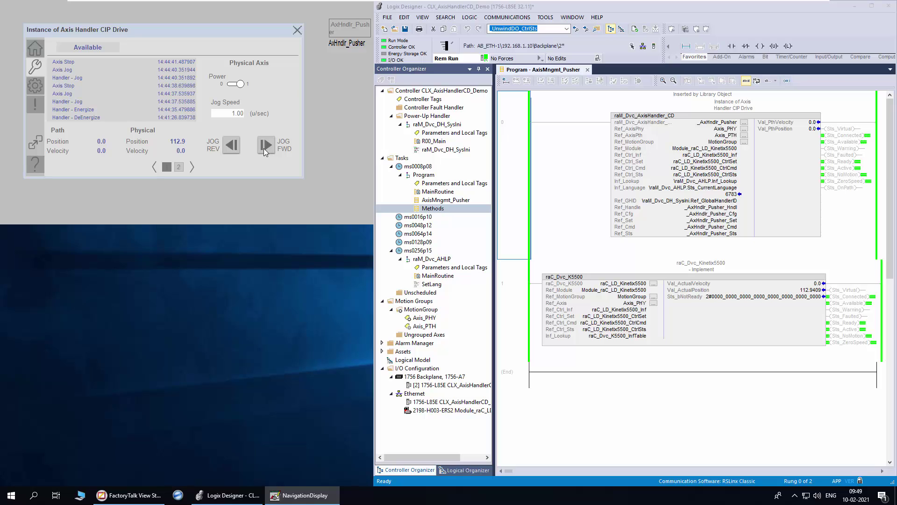
{"action": "left_click", "coordinate": [263, 148]}
{"action": "left_click_drag", "start_coordinate": [264, 148], "coordinate": [263, 148]}
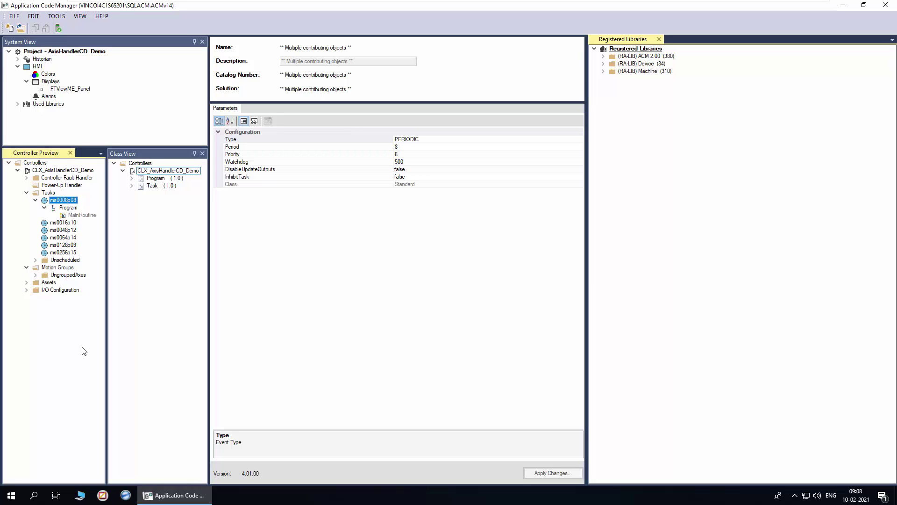
Add a new raM_LD_AxisHandler_CD object under task ms0008p08, found by filtering 'handler'.
{"action": "right_click", "coordinate": [70, 201]}
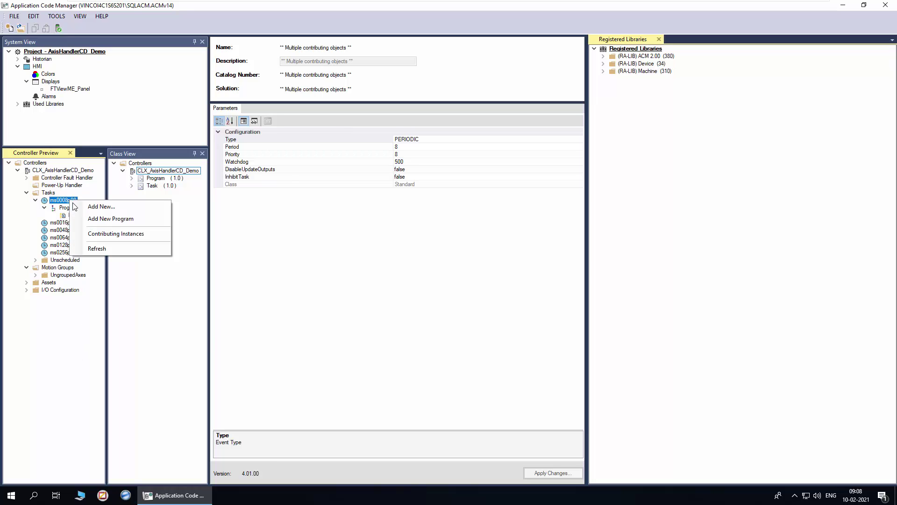
{"action": "left_click", "coordinate": [80, 208]}
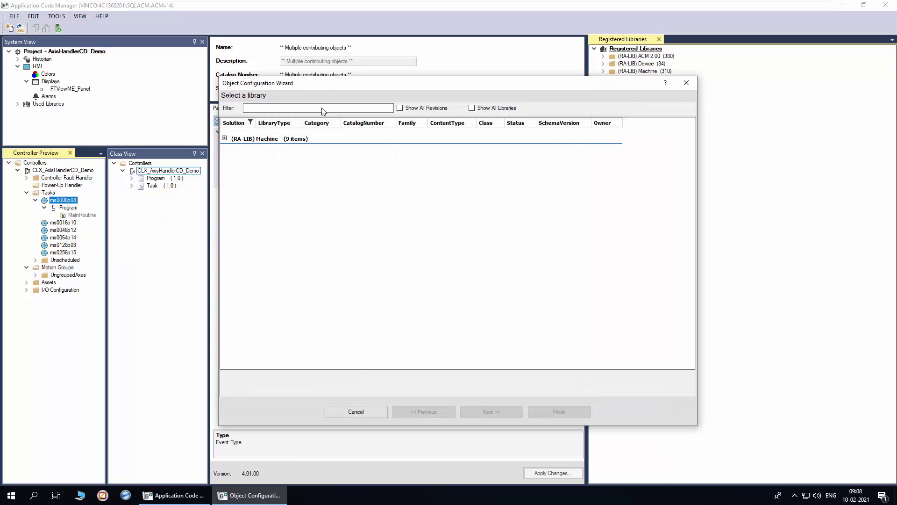
{"action": "left_click", "coordinate": [322, 108]}
{"action": "type", "text": "handler"}
{"action": "left_click", "coordinate": [225, 139]}
{"action": "left_click", "coordinate": [363, 160]}
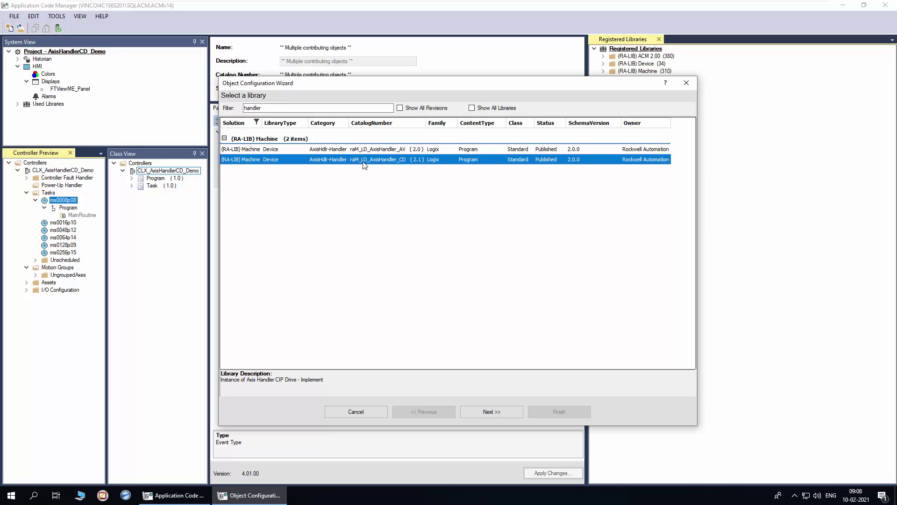
{"action": "left_click", "coordinate": [506, 412]}
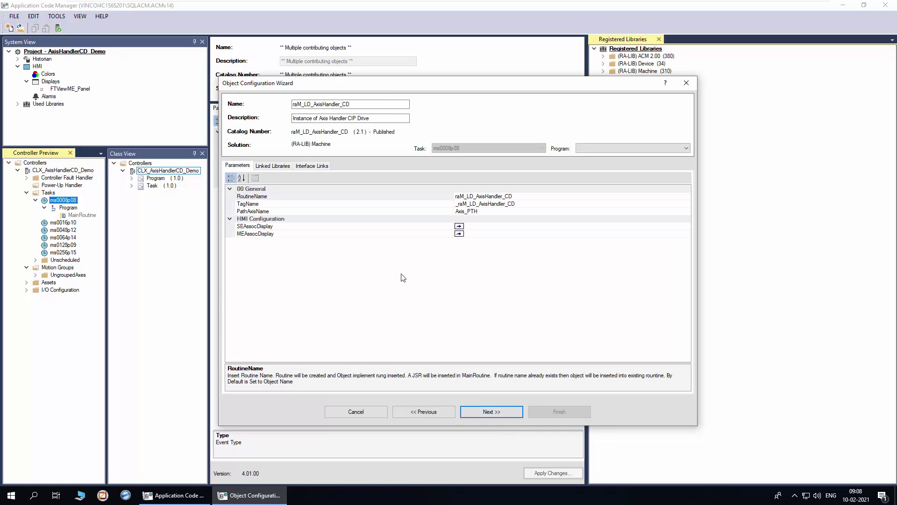
Name the instance AxHndlr_Pusher, place it in Program, and set path axis Axis_Pusher_PTH.
{"action": "double_click", "coordinate": [350, 103]}
{"action": "type", "text": "Ax"}
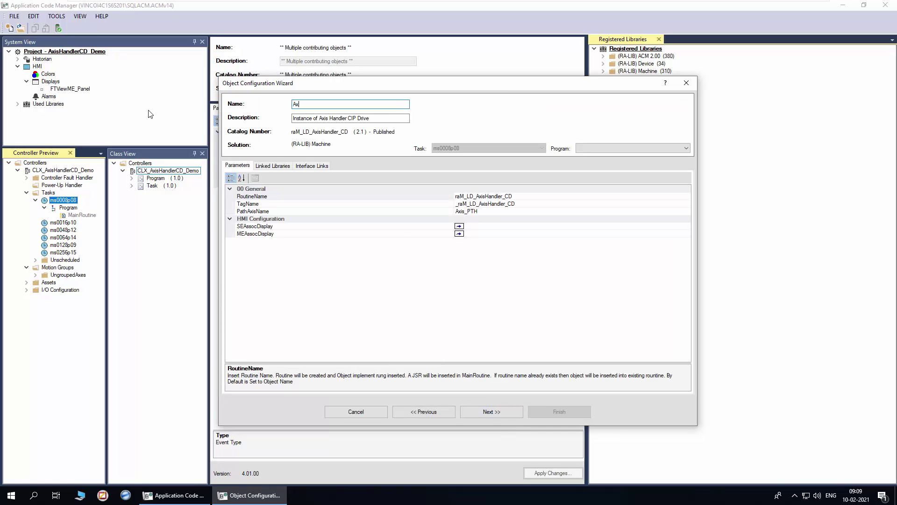
{"action": "type", "text": "Hndlr_Pi"}
{"action": "type", "text": "sher"}
{"action": "left_click", "coordinate": [592, 150]}
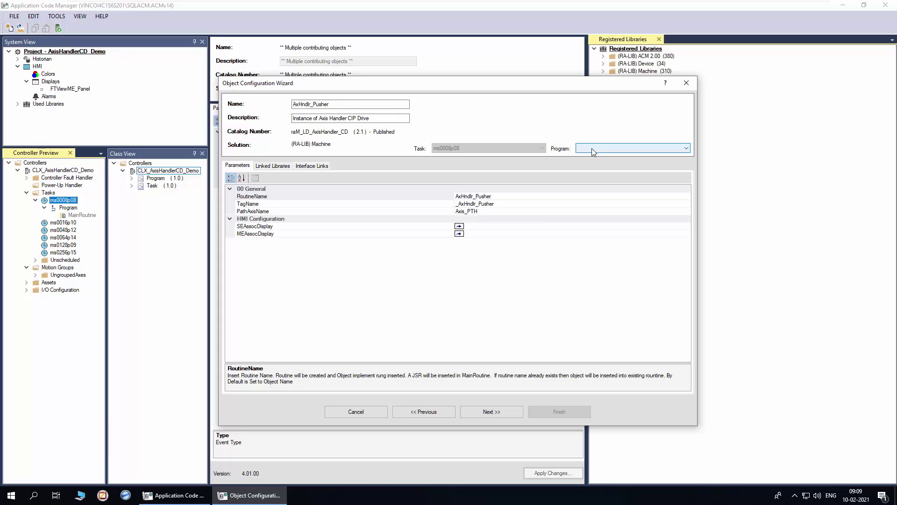
{"action": "left_click", "coordinate": [592, 152]}
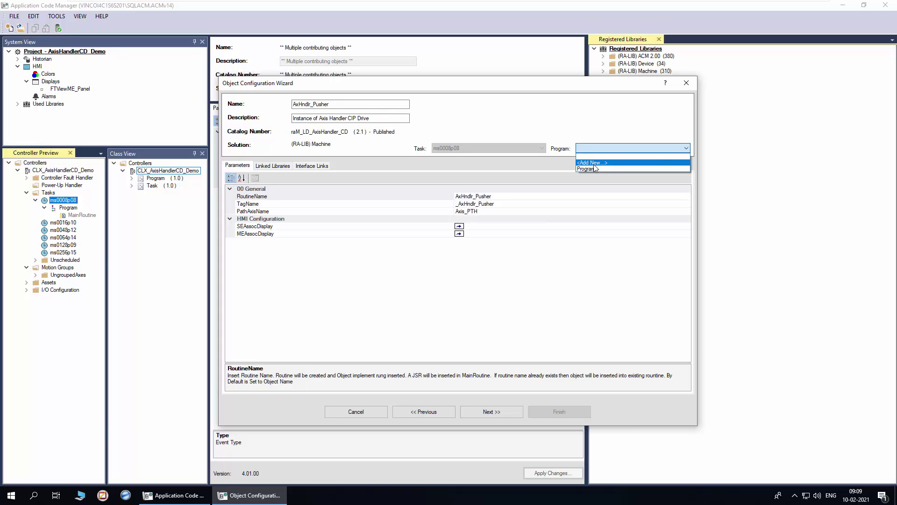
{"action": "left_click", "coordinate": [594, 170]}
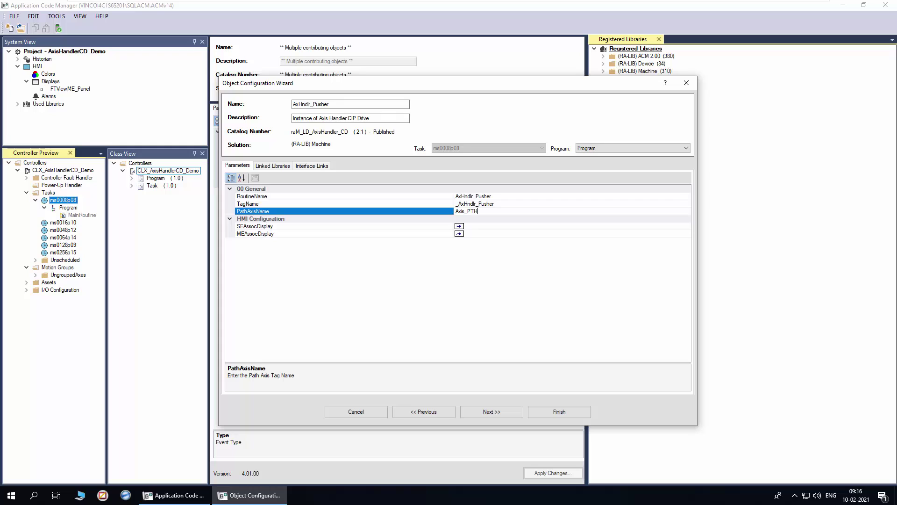
{"action": "type", "text": "Pusher_P"}
Set the ME associated display to NavigationDisplay.
{"action": "left_click", "coordinate": [497, 233]}
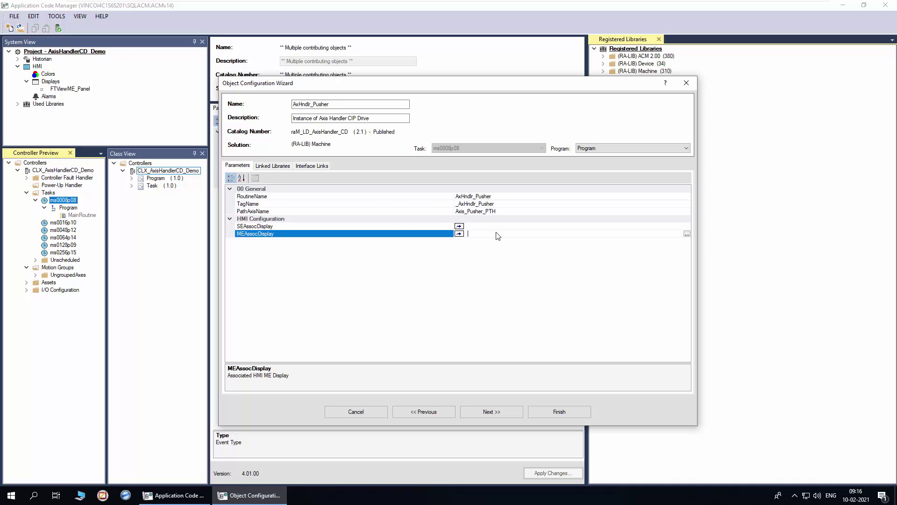
{"action": "left_click", "coordinate": [686, 234]}
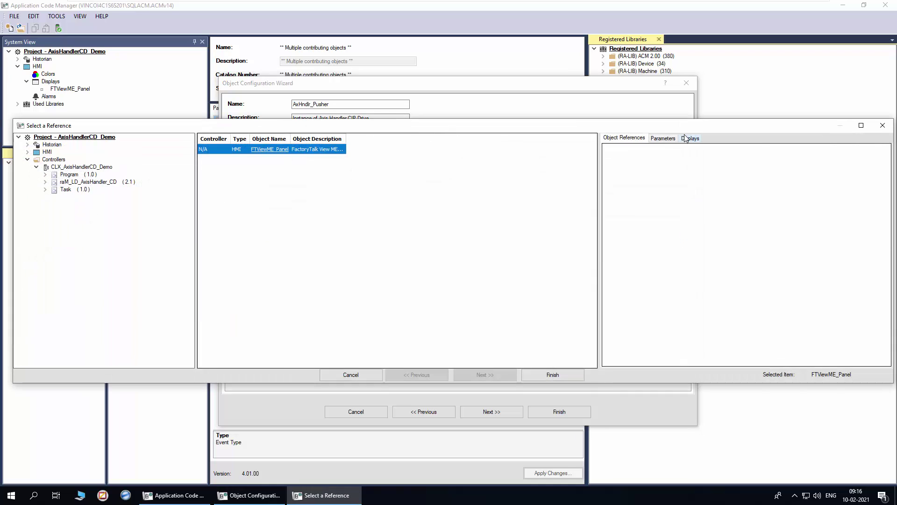
{"action": "left_click", "coordinate": [621, 160]}
{"action": "left_click", "coordinate": [553, 374]}
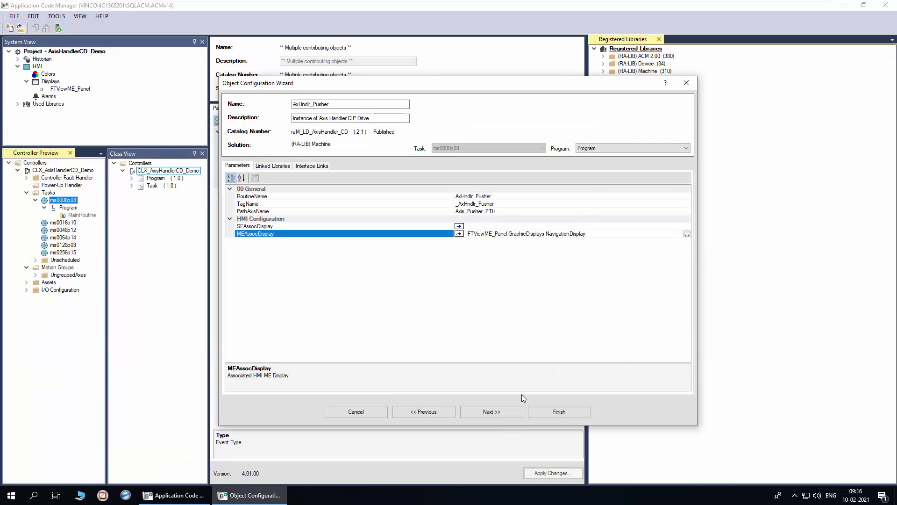
{"action": "left_click", "coordinate": [498, 414]}
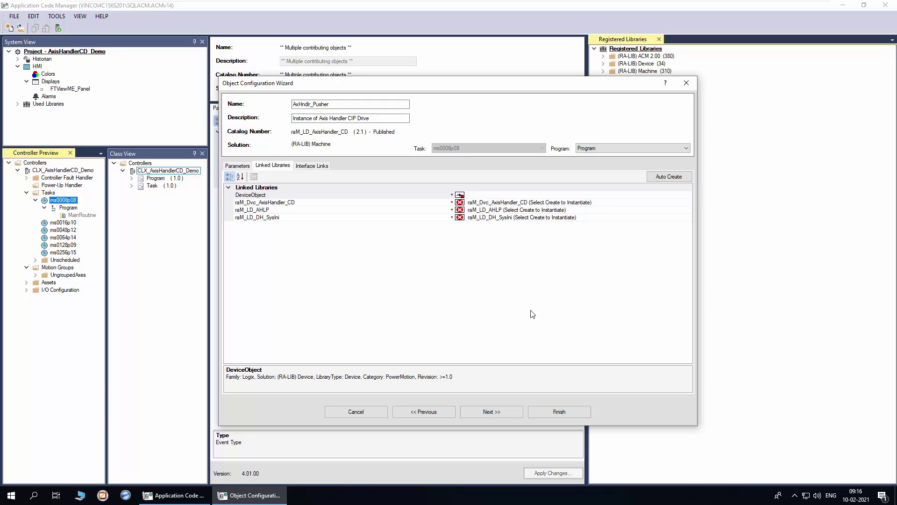
Create a new DeviceObject link instance using the raC_LD_Dvc_K5500 Kinetix 5500 library.
{"action": "left_click", "coordinate": [689, 196]}
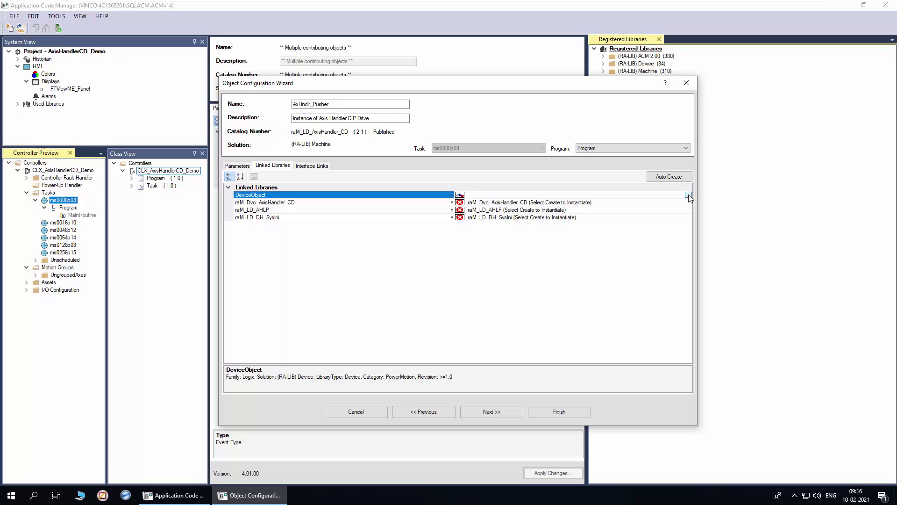
{"action": "left_click", "coordinate": [688, 195]}
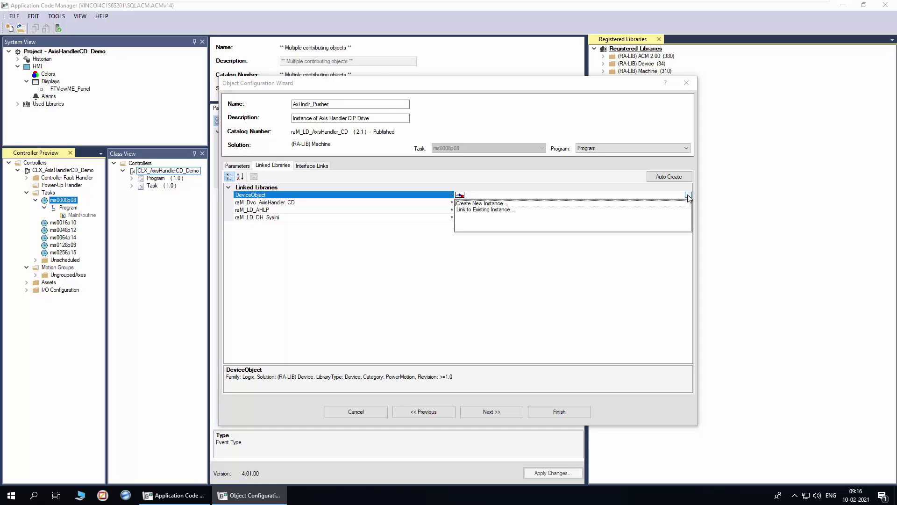
{"action": "left_click", "coordinate": [495, 203]}
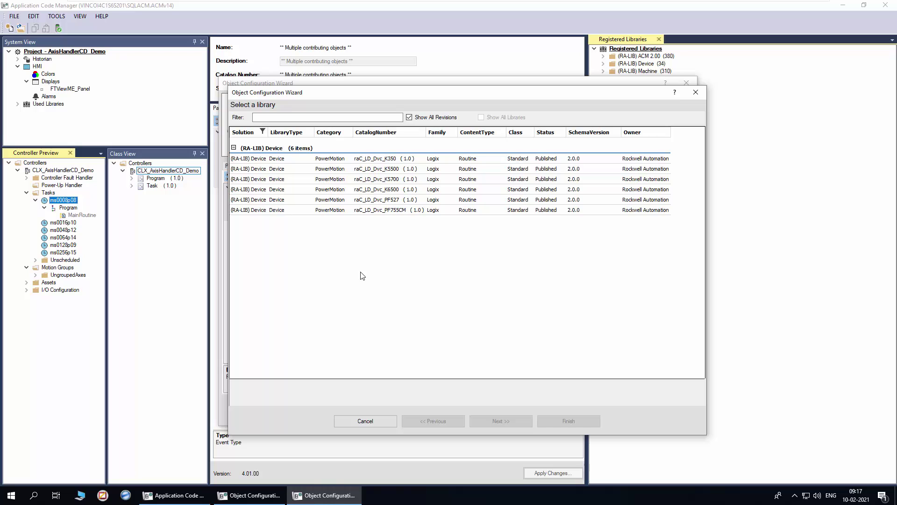
{"action": "left_click", "coordinate": [383, 168]}
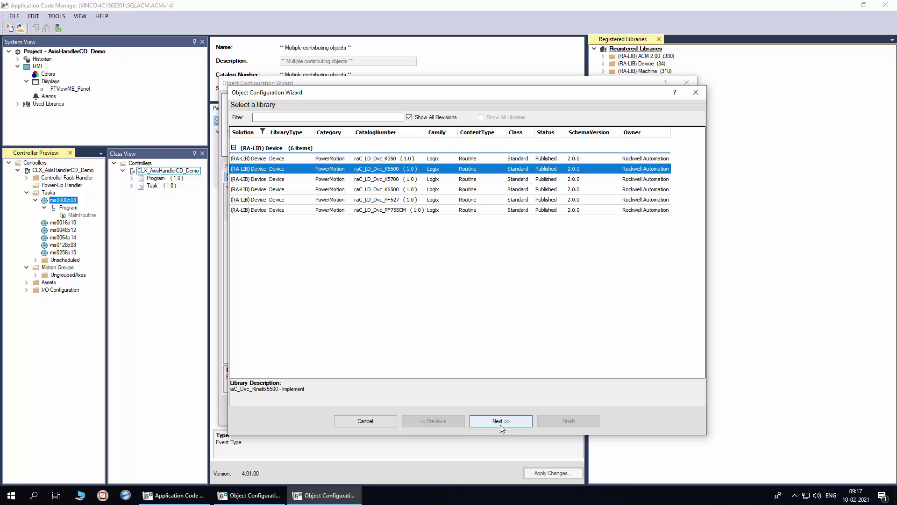
Name the device object DvcObj_Pusher and assign it to task ms0008p08 and Program.
{"action": "left_click", "coordinate": [500, 424]}
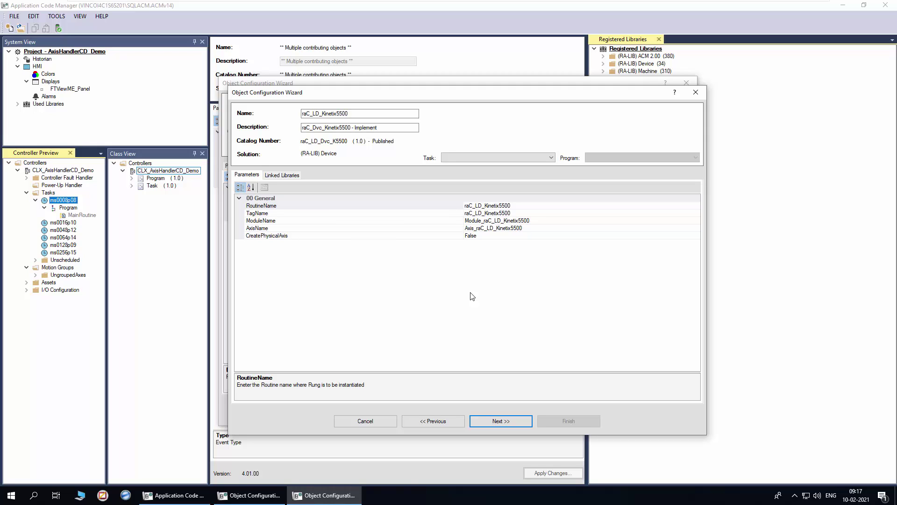
{"action": "double_click", "coordinate": [414, 113]}
{"action": "type", "text": "DvcObj_Pusher"}
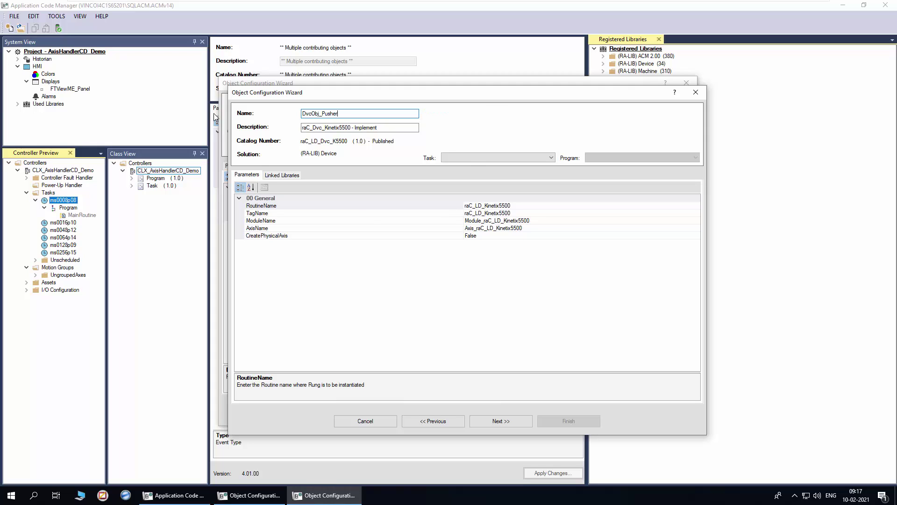
{"action": "key", "text": "Tab"}
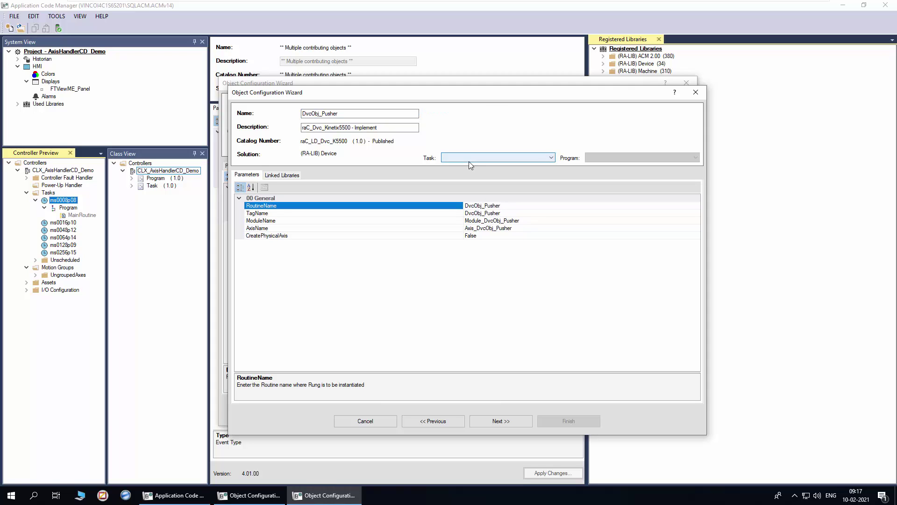
{"action": "left_click", "coordinate": [469, 161]}
{"action": "left_click", "coordinate": [472, 177]}
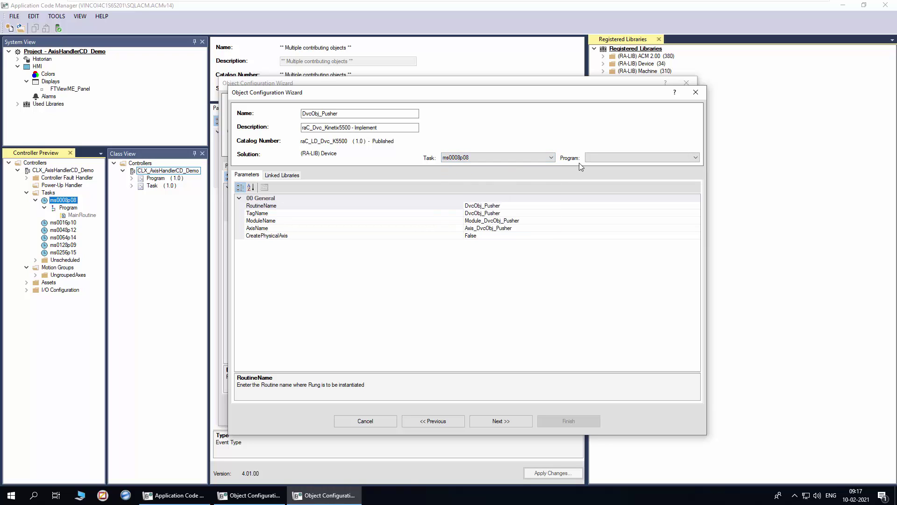
{"action": "left_click", "coordinate": [599, 161]}
{"action": "left_click", "coordinate": [603, 174]}
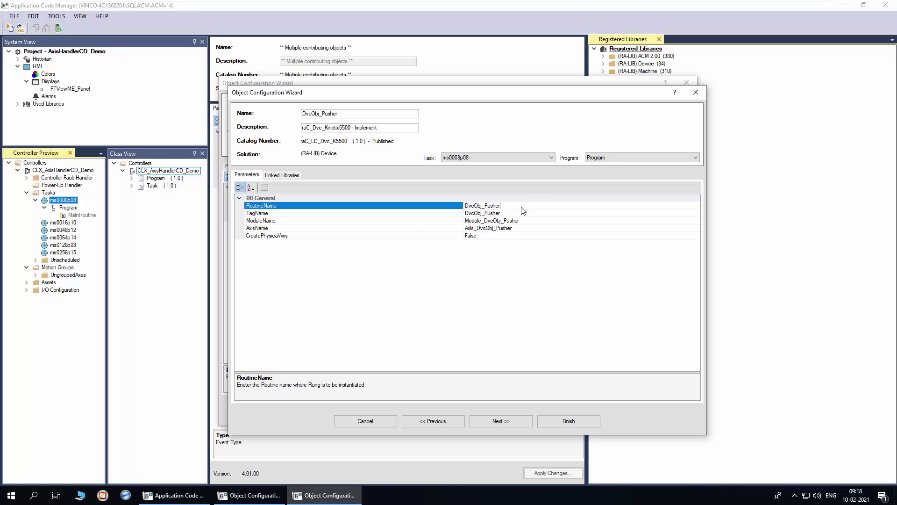
Set RoutineName to AxHndlr_Pusher and AxisName to Axis_Pusher_PHY.
{"action": "left_click_drag", "start_coordinate": [523, 210], "coordinate": [345, 214]}
{"action": "type", "text": "AxHndlr_Pusher"}
{"action": "left_click", "coordinate": [369, 220]}
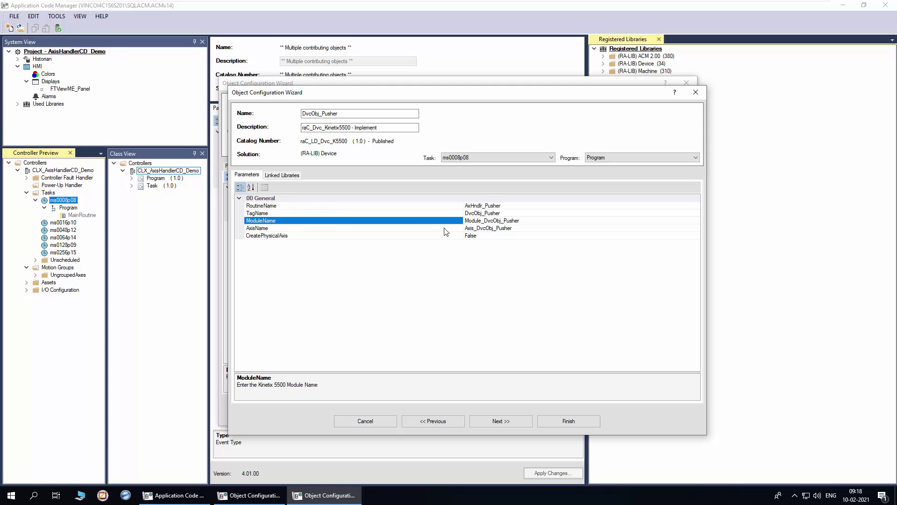
{"action": "left_click", "coordinate": [444, 228]}
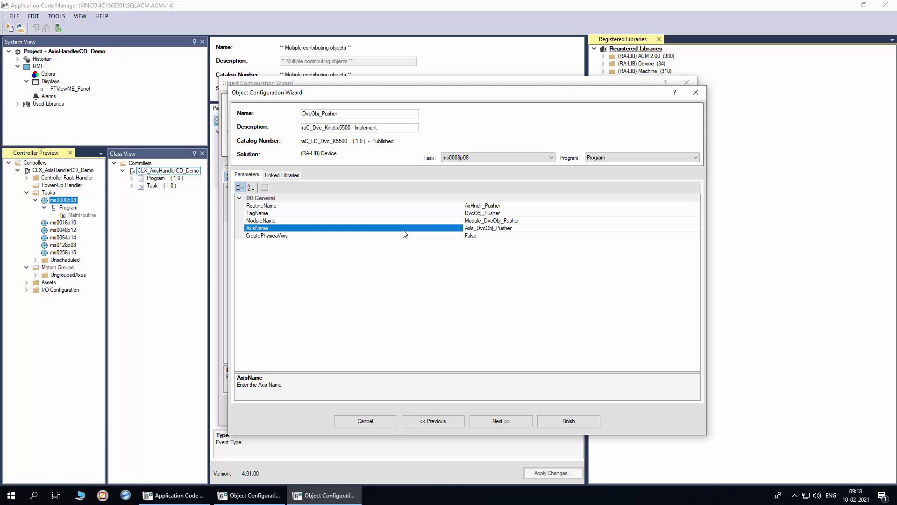
{"action": "left_click", "coordinate": [479, 228]}
{"action": "key", "text": "Delete"}
{"action": "key", "text": "Delete"}
{"action": "key", "text": "Delete"}
{"action": "key", "text": "Delete"}
{"action": "key", "text": "Delete"}
{"action": "key", "text": "Delete"}
{"action": "key", "text": "Delete"}
{"action": "key", "text": "End"}
{"action": "type", "text": "_PHY"}
{"action": "left_click", "coordinate": [454, 237]}
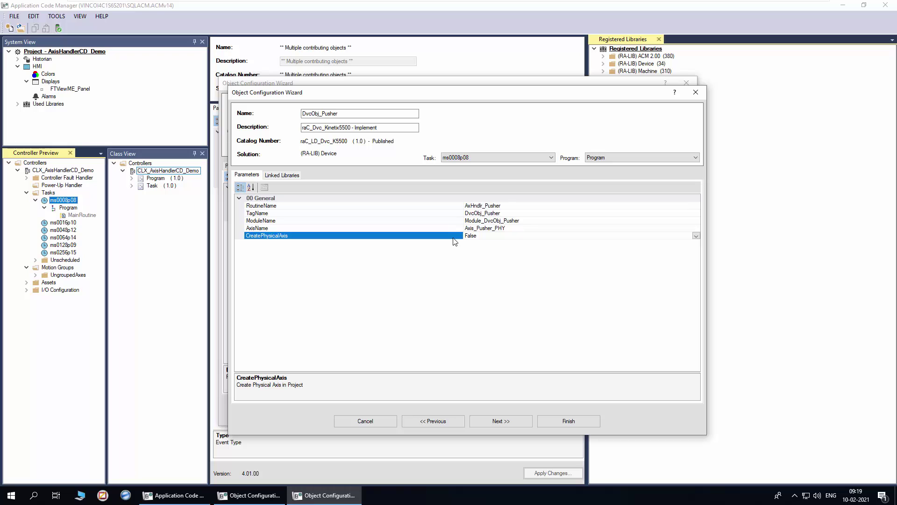
Set CreatePhysicalAxis to True and continue to the linked libraries.
{"action": "left_click", "coordinate": [696, 236]}
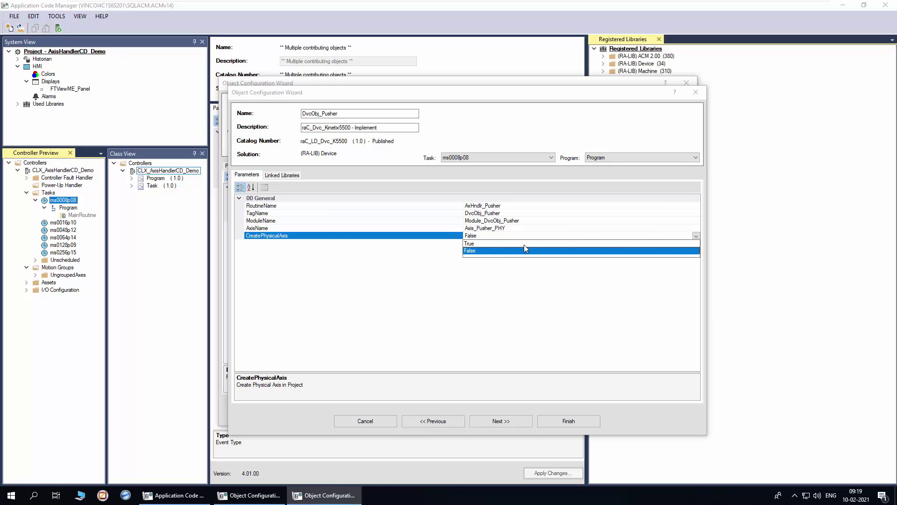
{"action": "left_click", "coordinate": [509, 243]}
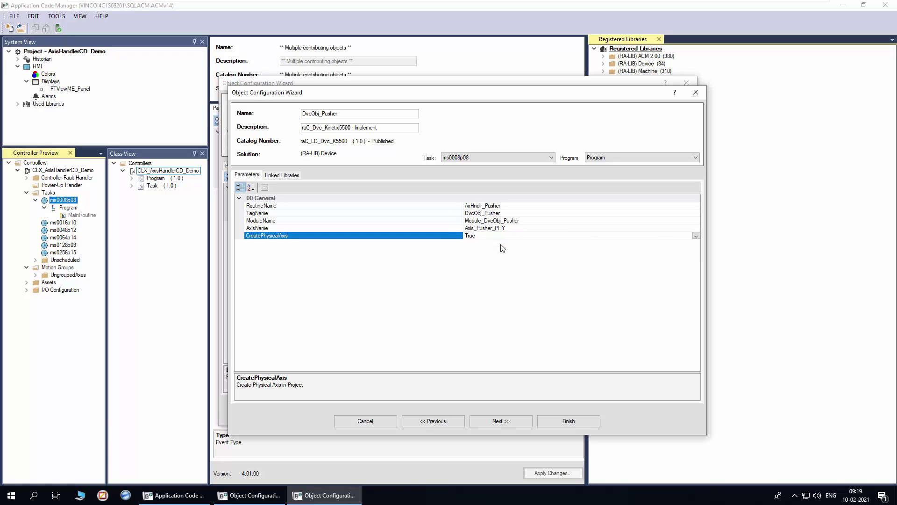
{"action": "left_click", "coordinate": [502, 423]}
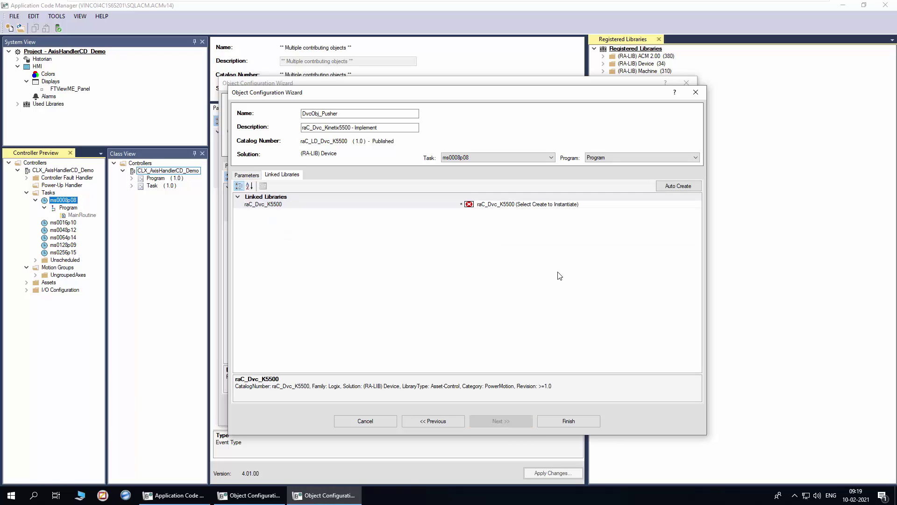
Auto-create the linked Kinetix 5500 object and finish the DvcObj_Pusher device object.
{"action": "left_click", "coordinate": [671, 194]}
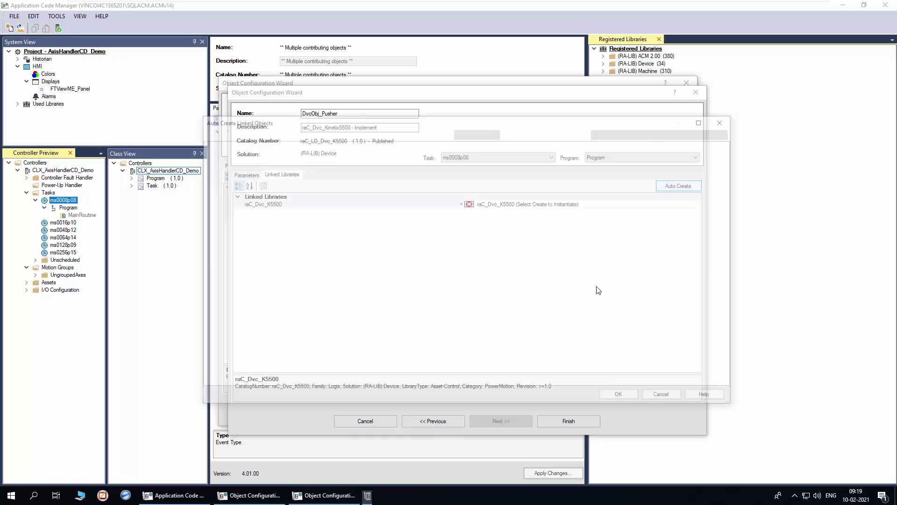
{"action": "left_click", "coordinate": [606, 398]}
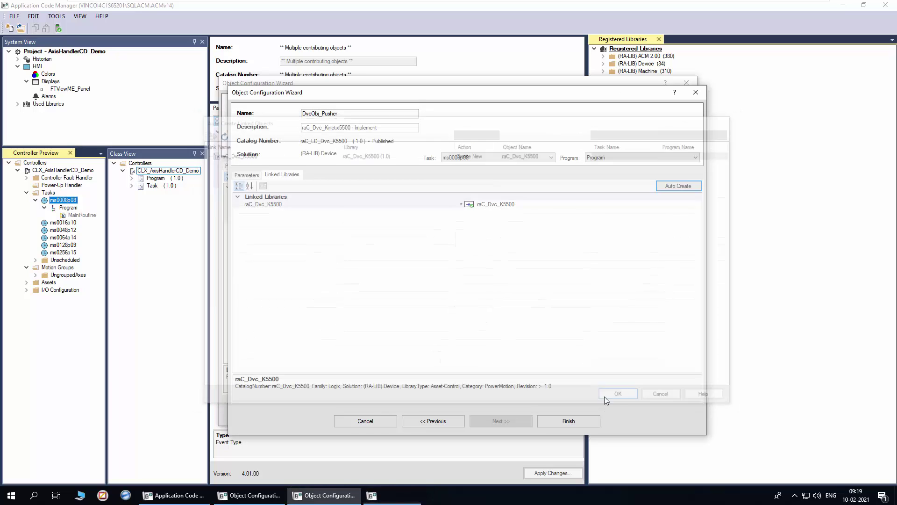
{"action": "left_click", "coordinate": [567, 420]}
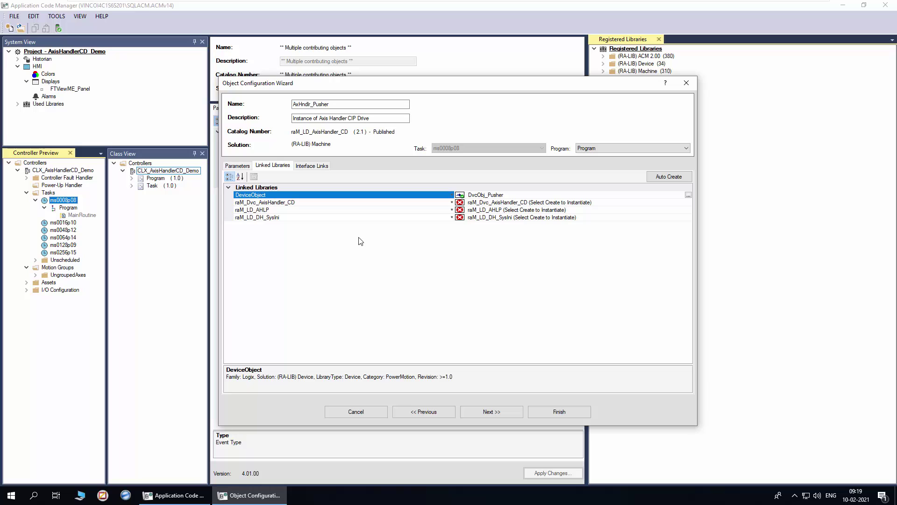
Auto-create the Axis Handler's linked objects and finish the AxHndlr_Pusher instance.
{"action": "left_click", "coordinate": [648, 180]}
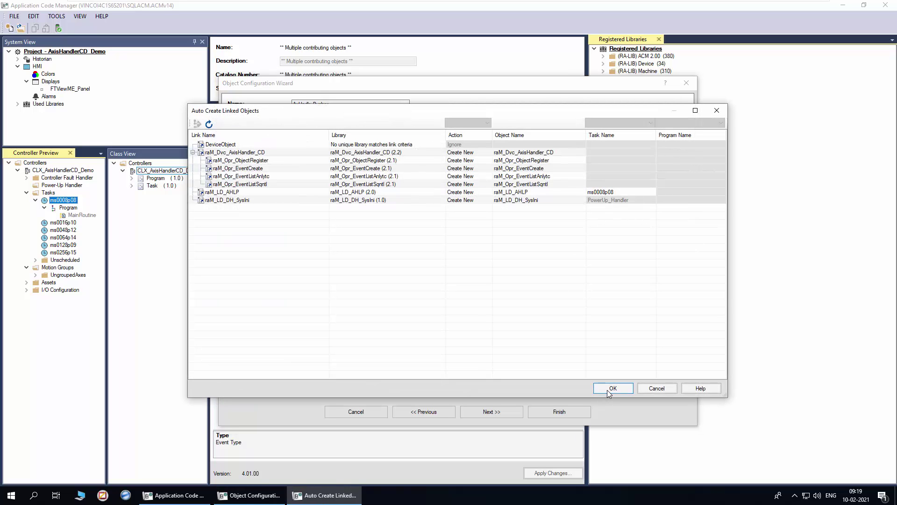
{"action": "left_click", "coordinate": [610, 391]}
{"action": "left_click", "coordinate": [555, 412]}
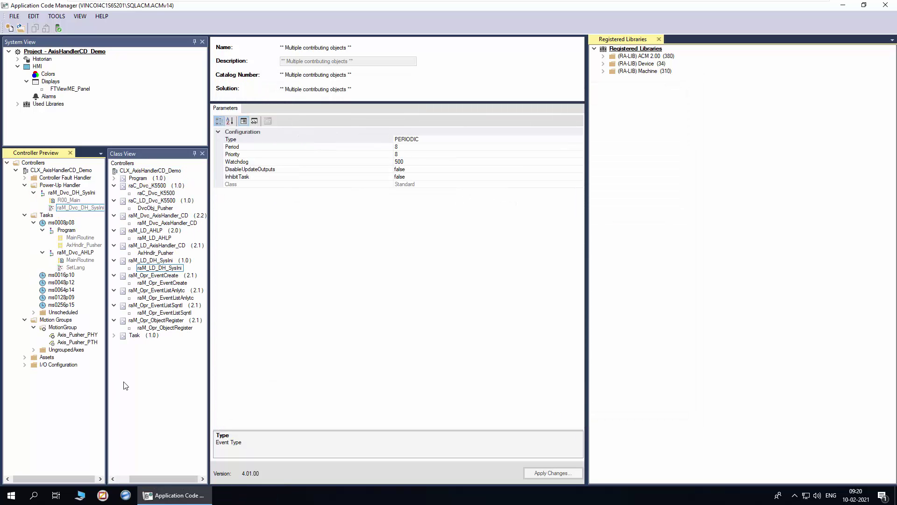
Set Include_CS to Yes on the raM_LD_AHLP language pack and apply the changes.
{"action": "left_click", "coordinate": [82, 247]}
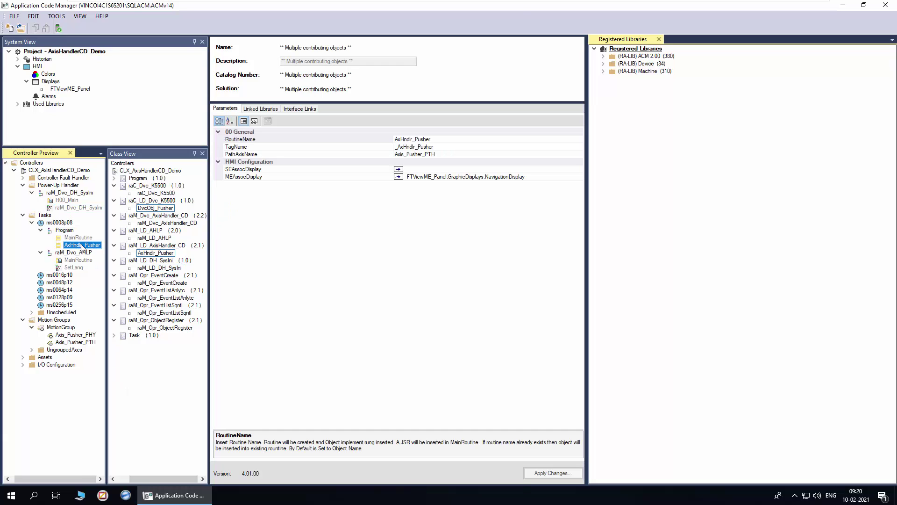
{"action": "left_click", "coordinate": [78, 253]}
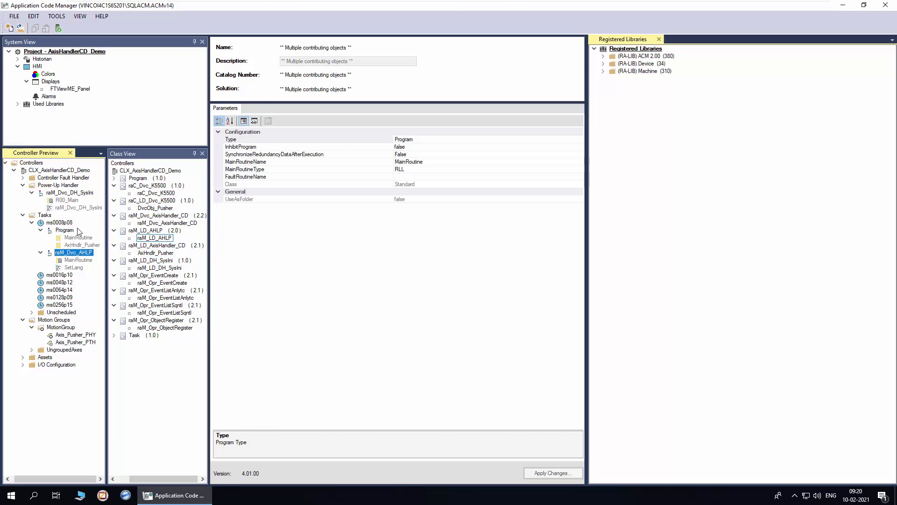
{"action": "left_click", "coordinate": [82, 192]}
{"action": "left_click", "coordinate": [153, 238]}
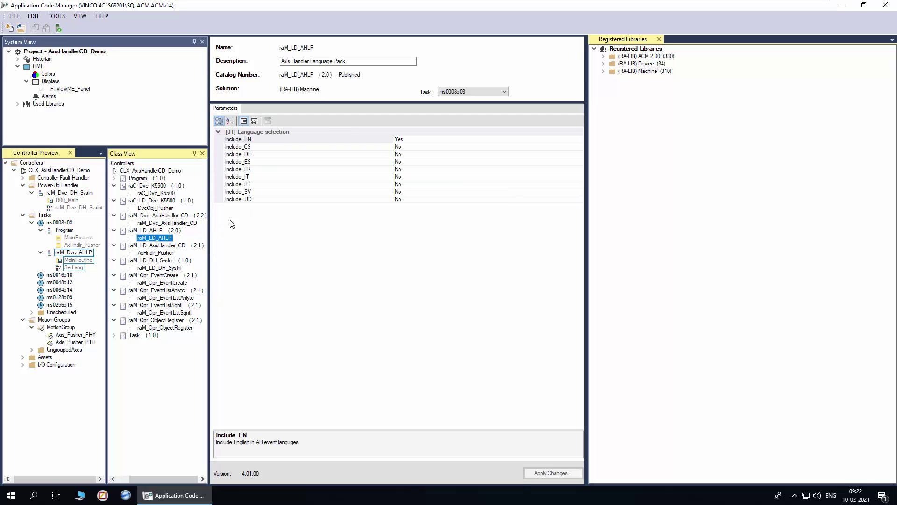
{"action": "left_click", "coordinate": [420, 147]}
{"action": "left_click", "coordinate": [399, 154]}
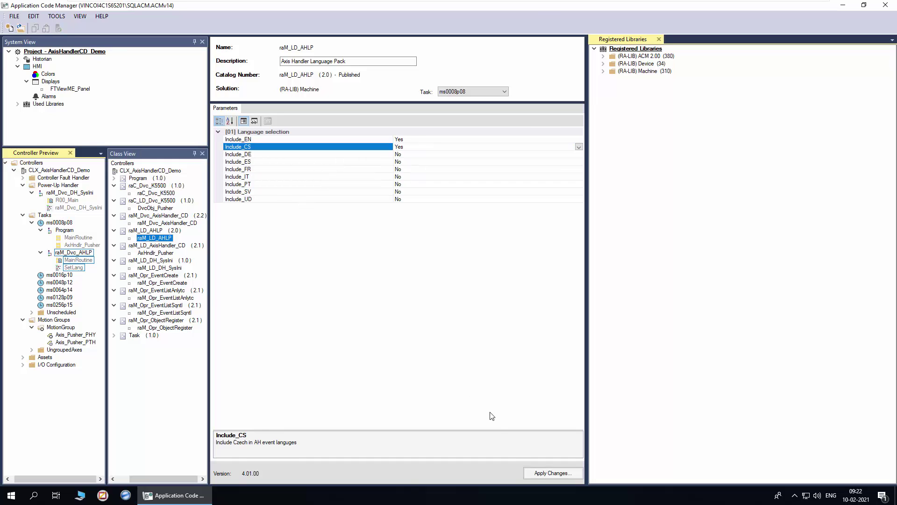
{"action": "left_click", "coordinate": [539, 473]}
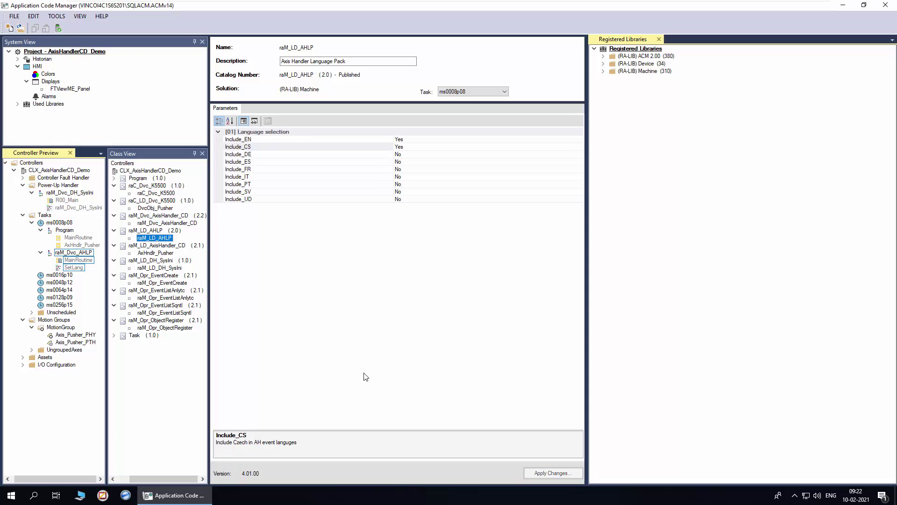